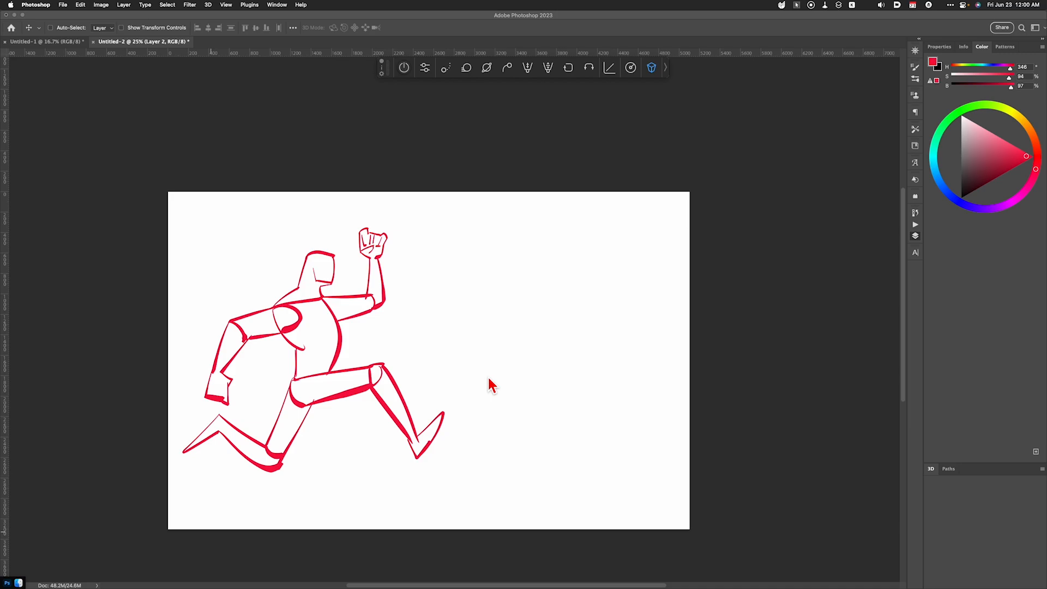
Duplicate the red running figure's layer and place the copy beside the original on the empty side of the canvas.
{"action": "key", "text": "Tab"}
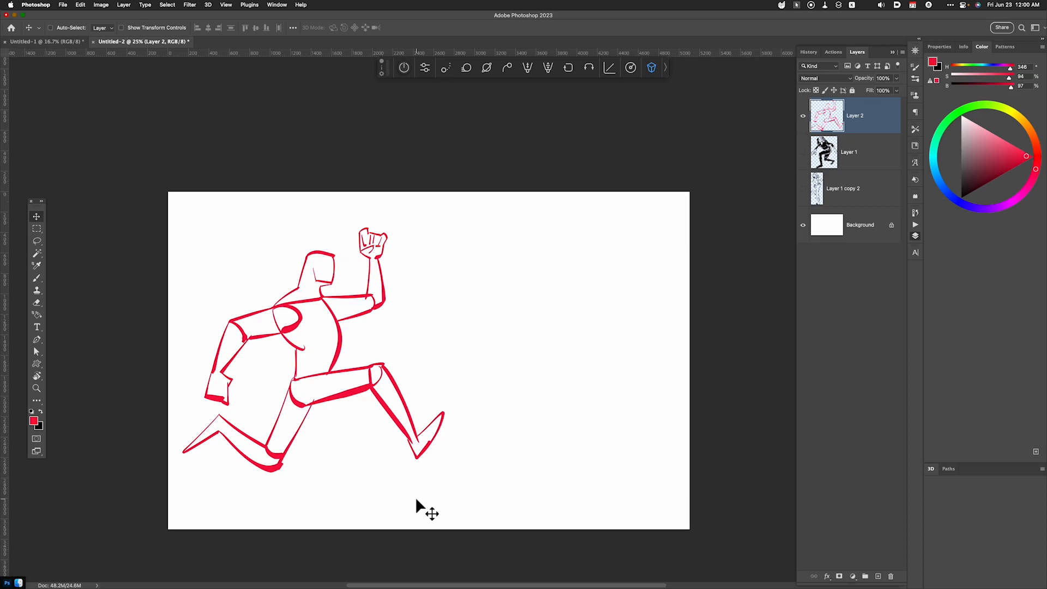
{"action": "key", "text": "super"}
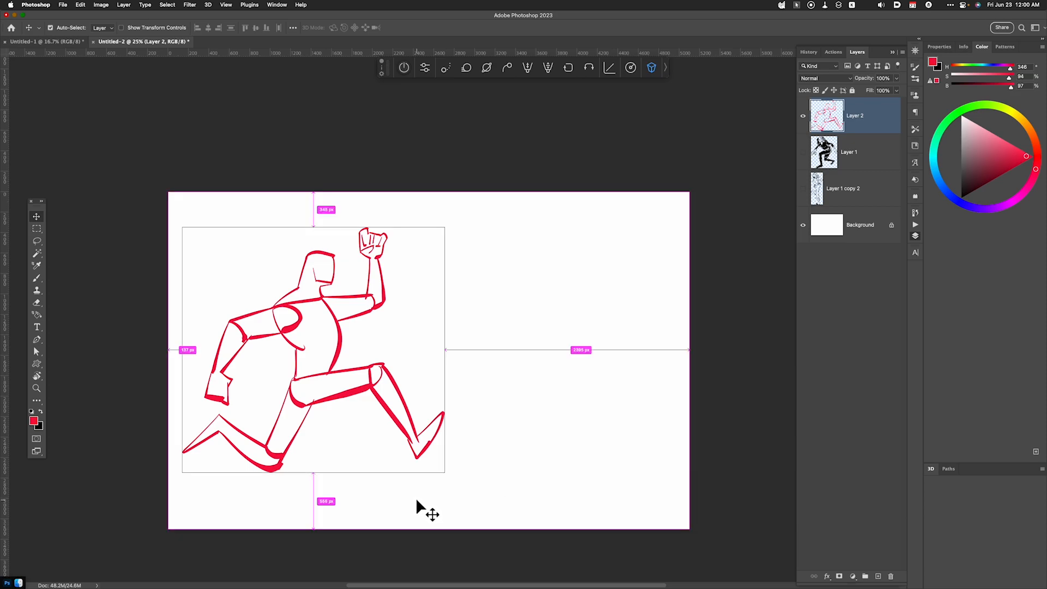
{"action": "key", "text": "super+j"}
{"action": "key", "text": "v"}
{"action": "left_click_drag", "start_coordinate": [326, 417], "coordinate": [574, 425]}
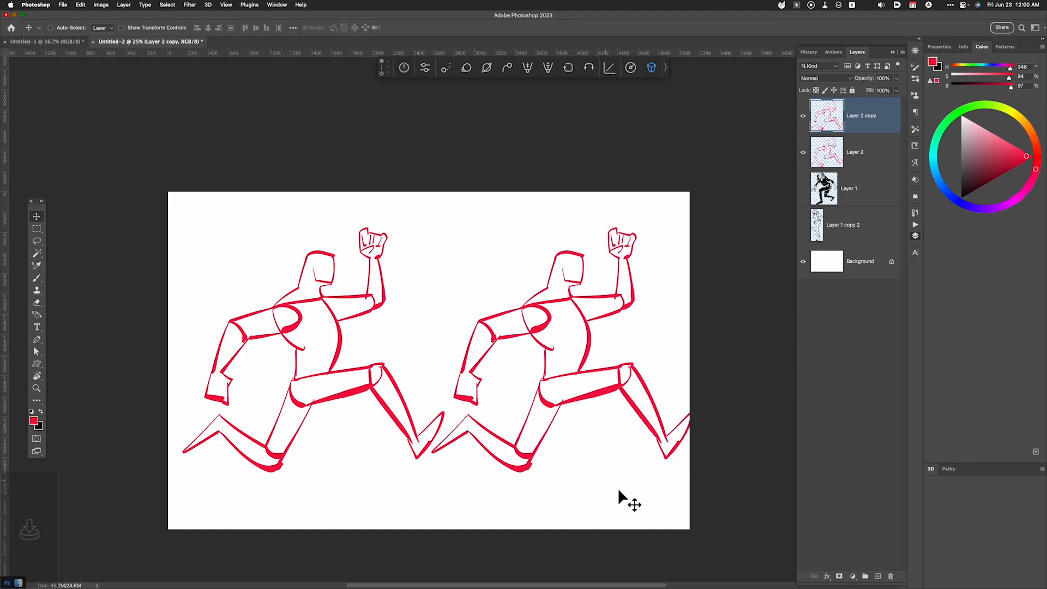
Scale both running figures together to about 87% so they fit the canvas, and move the copy slightly further from the original.
{"action": "left_click", "coordinate": [850, 164], "text": "shift"}
{"action": "key", "text": "super+t"}
{"action": "left_click_drag", "start_coordinate": [688, 470], "coordinate": [599, 443]}
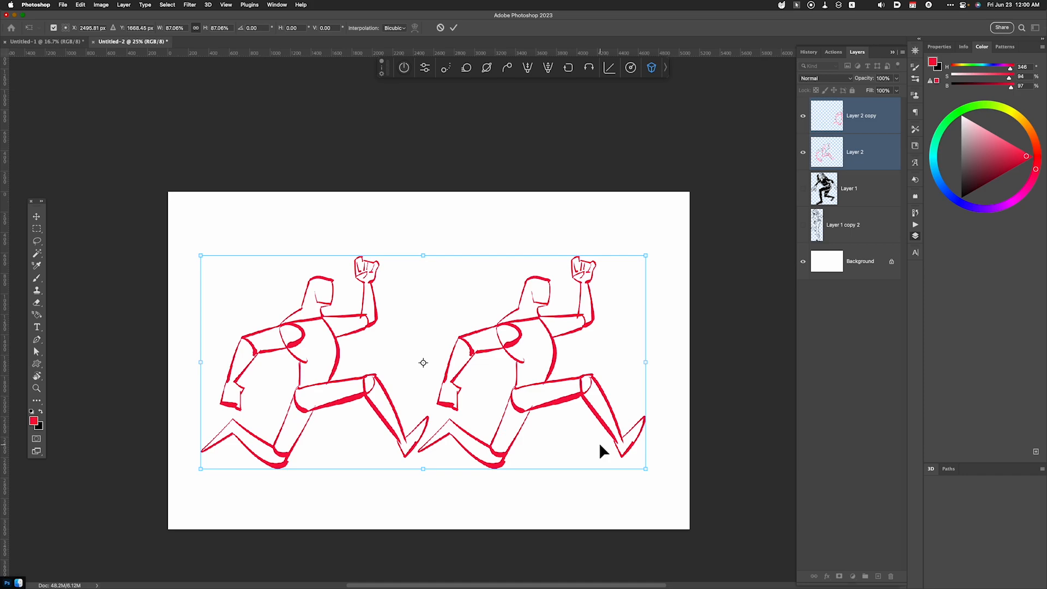
{"action": "key", "text": "Return"}
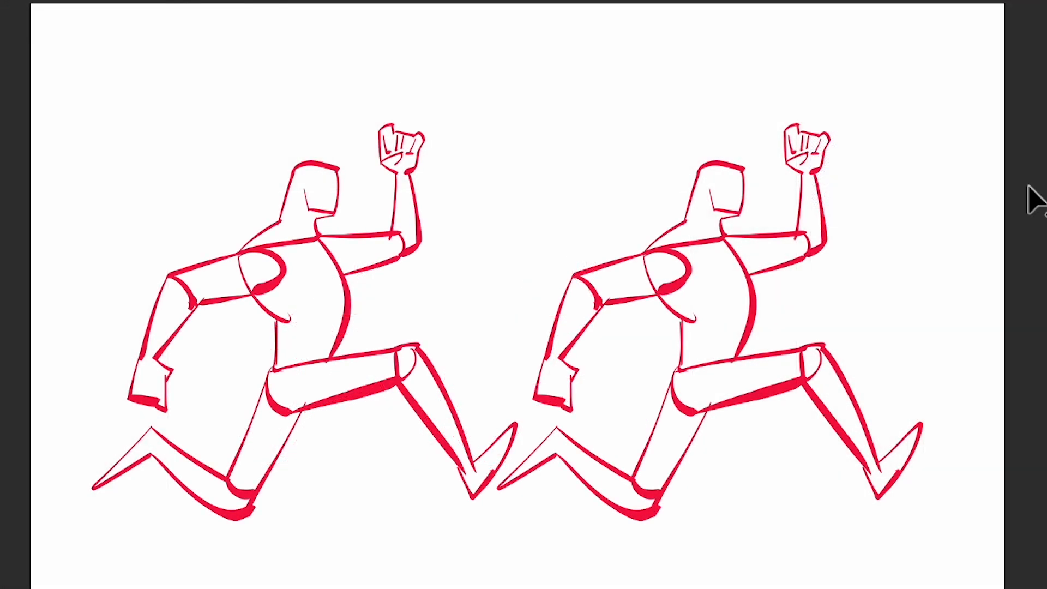
{"action": "left_click_drag", "start_coordinate": [883, 427], "coordinate": [901, 431]}
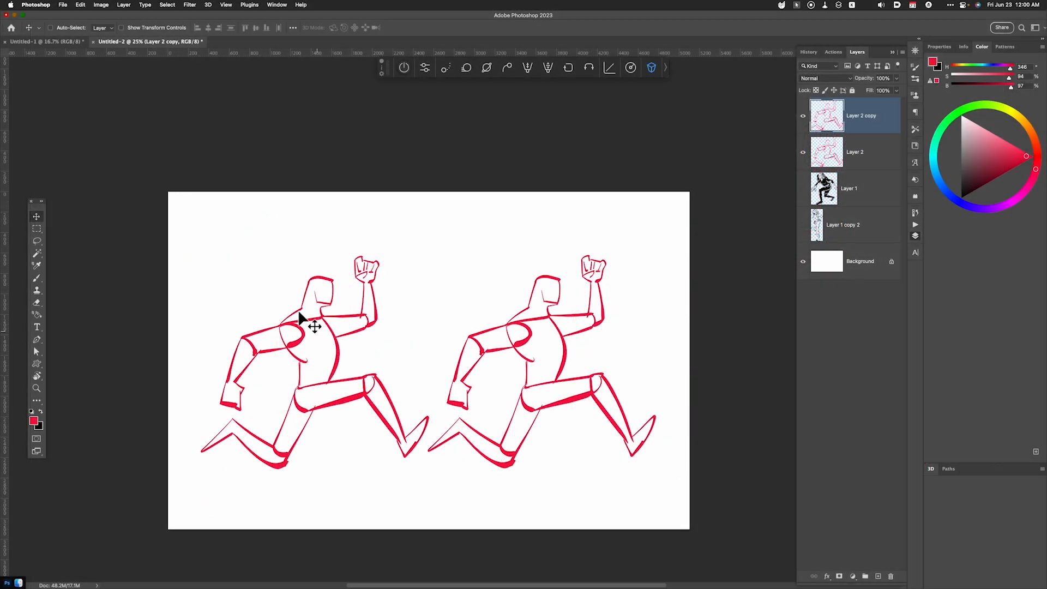
Start Puppet Warp on the copied figure and pin the shoulder, elbow and wrist of its raised arm.
{"action": "left_click", "coordinate": [80, 5]}
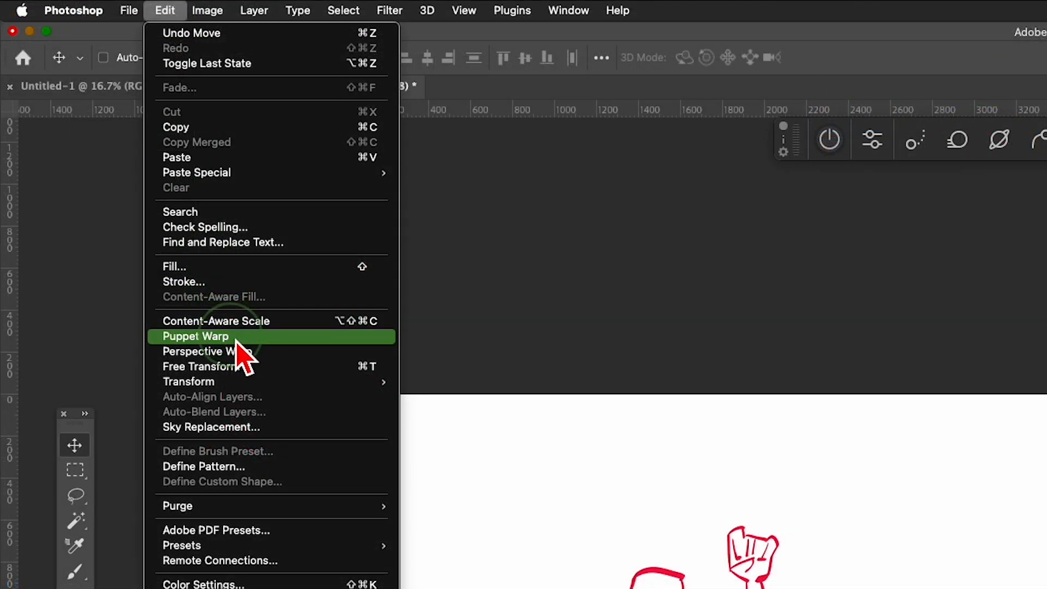
{"action": "left_click", "coordinate": [238, 341]}
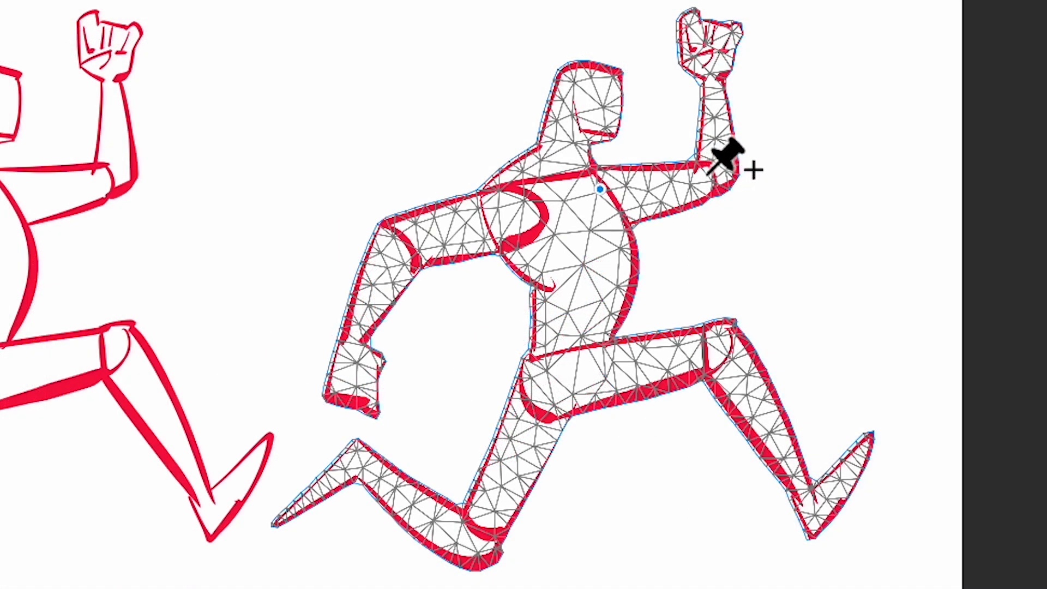
{"action": "left_click", "coordinate": [709, 175]}
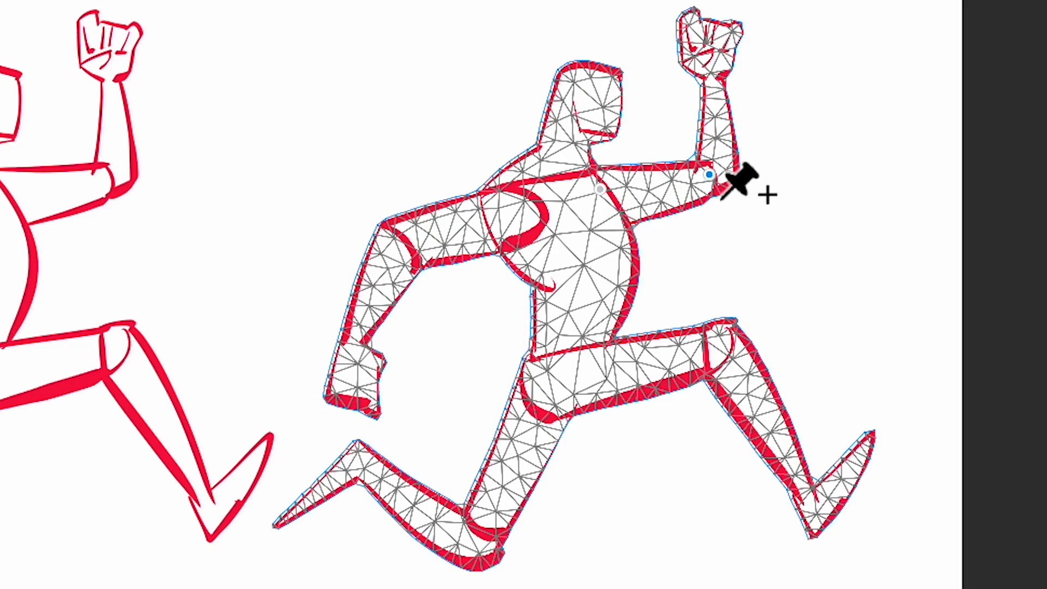
{"action": "left_click", "coordinate": [714, 81]}
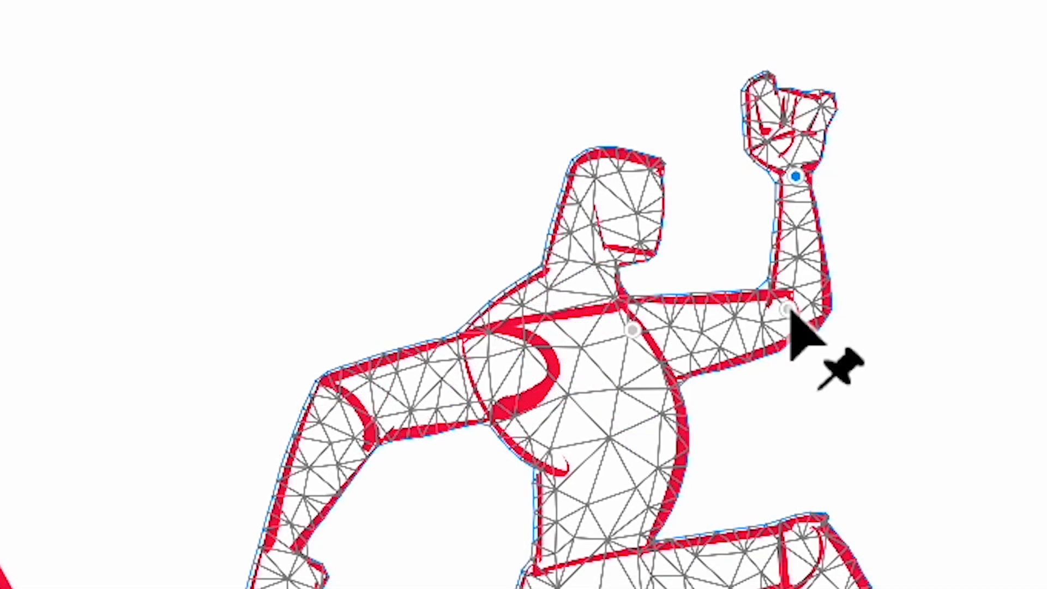
Bend the raised arm by moving its elbow pin outward and its wrist pin toward the head.
{"action": "left_click_drag", "start_coordinate": [787, 309], "coordinate": [816, 308]}
{"action": "left_click_drag", "start_coordinate": [797, 176], "coordinate": [777, 192]}
{"action": "mouse_move", "coordinate": [816, 311]}
{"action": "left_mouse_down"}
{"action": "mouse_move", "coordinate": [823, 326]}
{"action": "mouse_move", "coordinate": [820, 309]}
{"action": "left_mouse_up"}
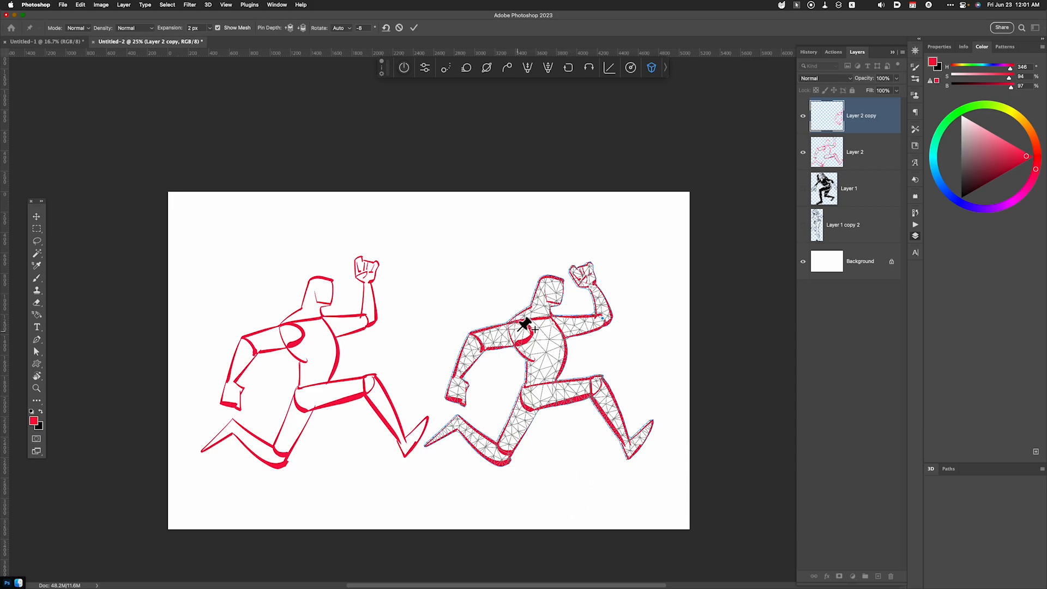
Pin the rear arm's shoulder, elbow and wrist, and bend it by moving the elbow outward and the wrist toward the body.
{"action": "left_click", "coordinate": [478, 338]}
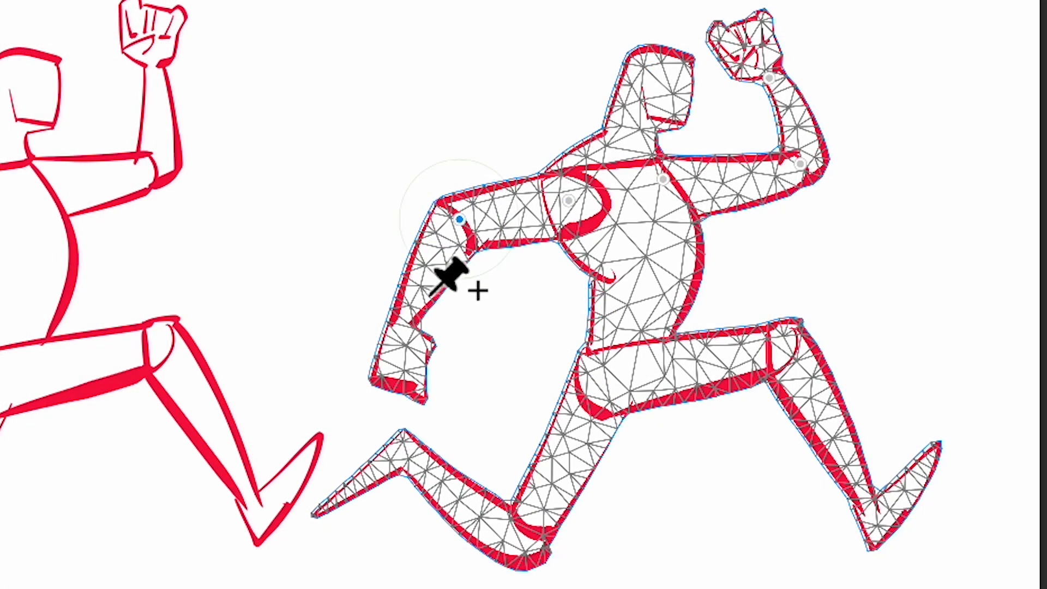
{"action": "left_click", "coordinate": [400, 331]}
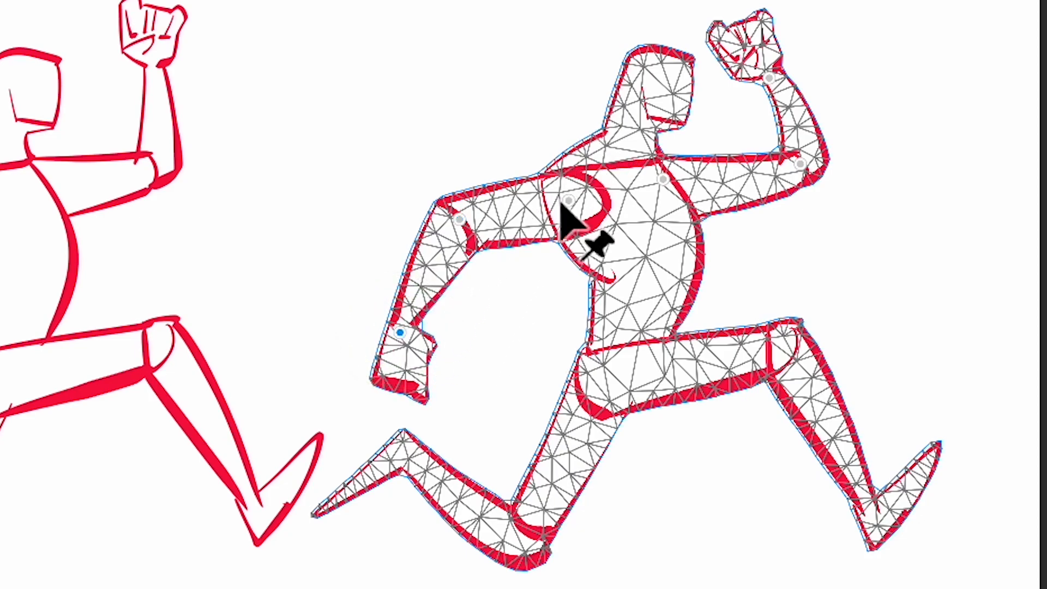
{"action": "left_click_drag", "start_coordinate": [462, 220], "coordinate": [436, 216]}
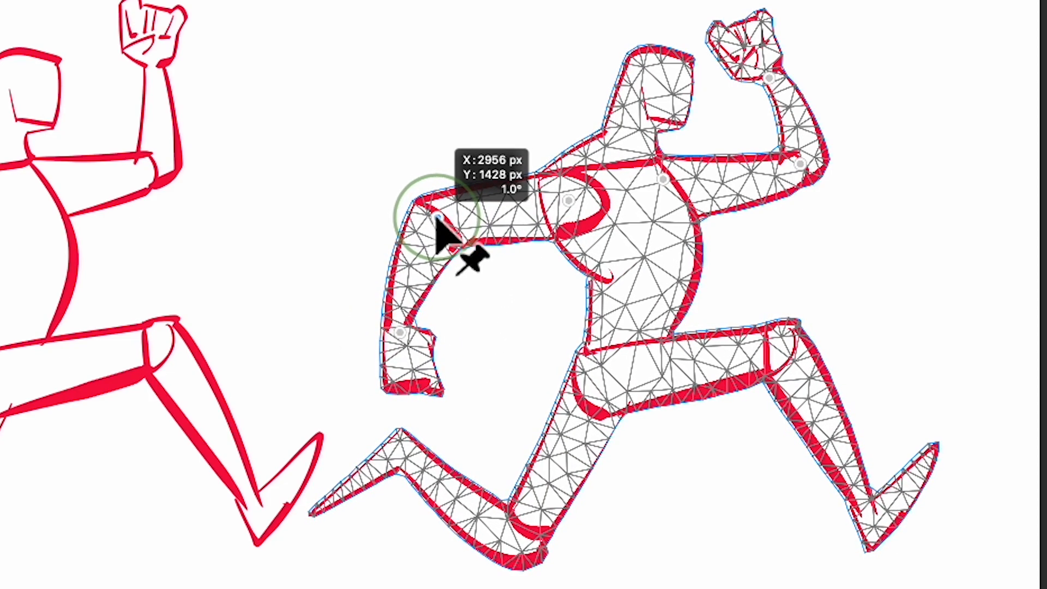
{"action": "left_click_drag", "start_coordinate": [399, 331], "coordinate": [419, 335]}
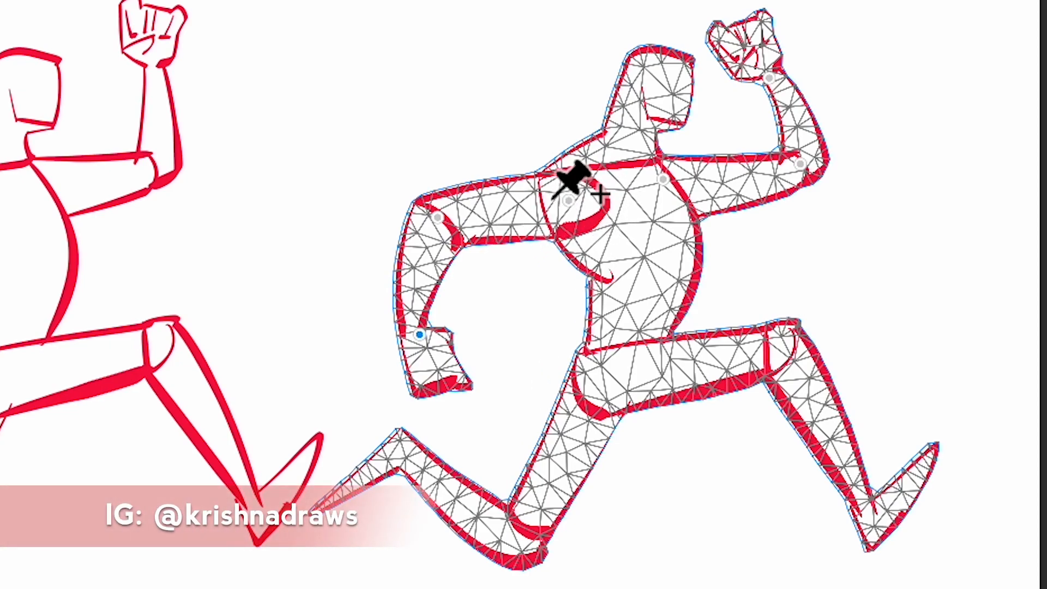
{"action": "left_click_drag", "start_coordinate": [569, 205], "coordinate": [574, 207]}
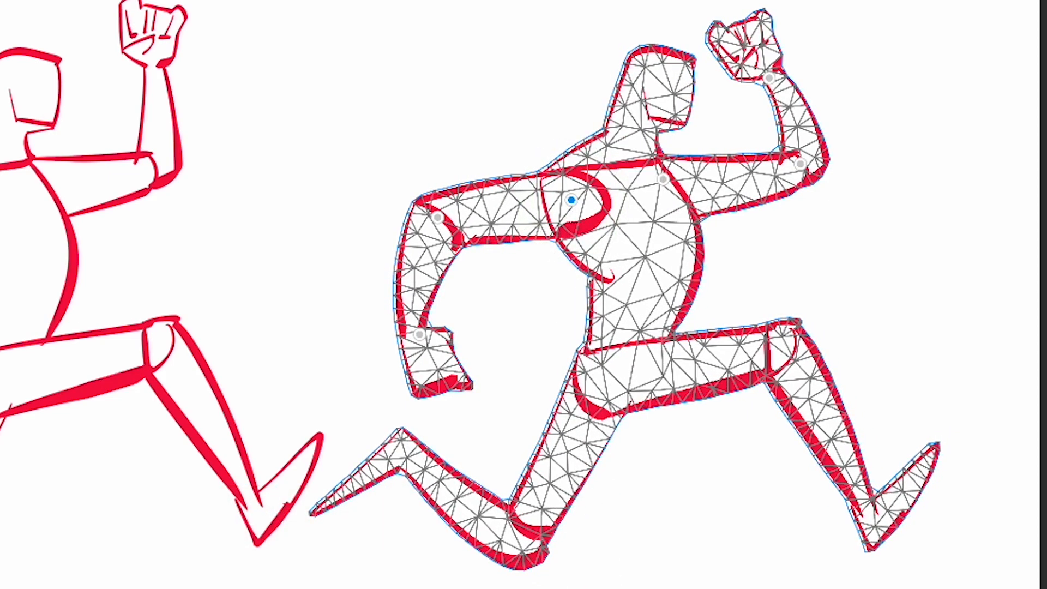
Add warp pins at the copied figure's hip, front knee, front ankle, back knee and back ankle.
{"action": "left_click", "coordinate": [621, 370]}
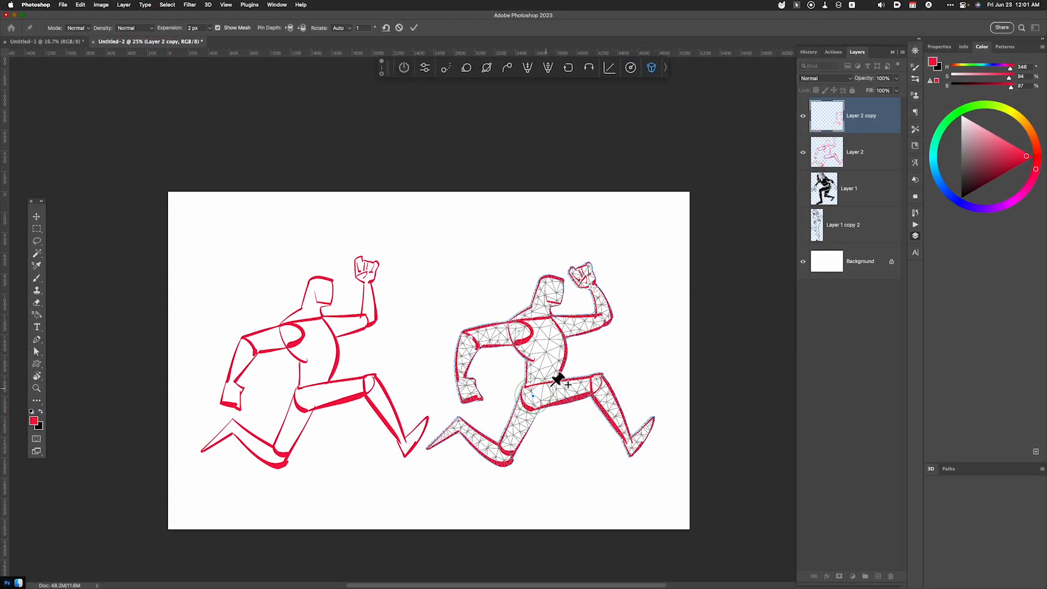
{"action": "left_click", "coordinate": [604, 378]}
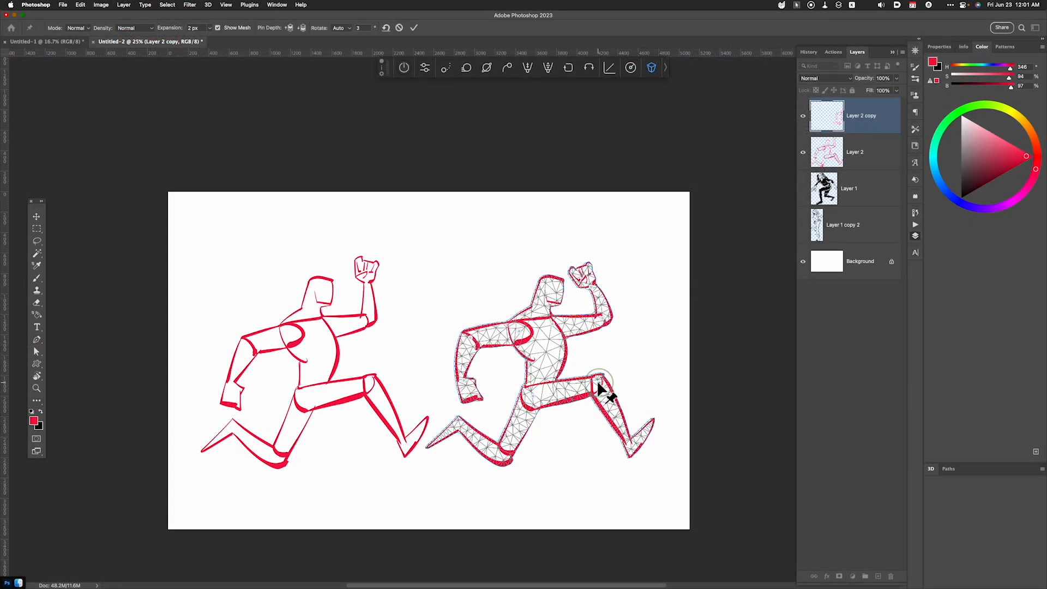
{"action": "left_click", "coordinate": [635, 433]}
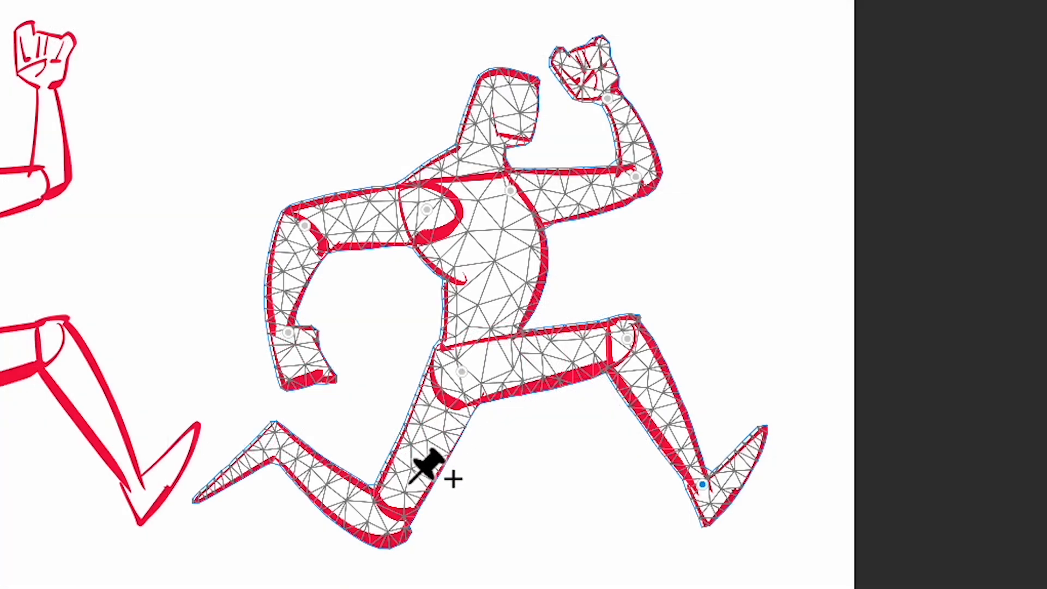
{"action": "left_click", "coordinate": [392, 506]}
{"action": "left_click", "coordinate": [283, 450]}
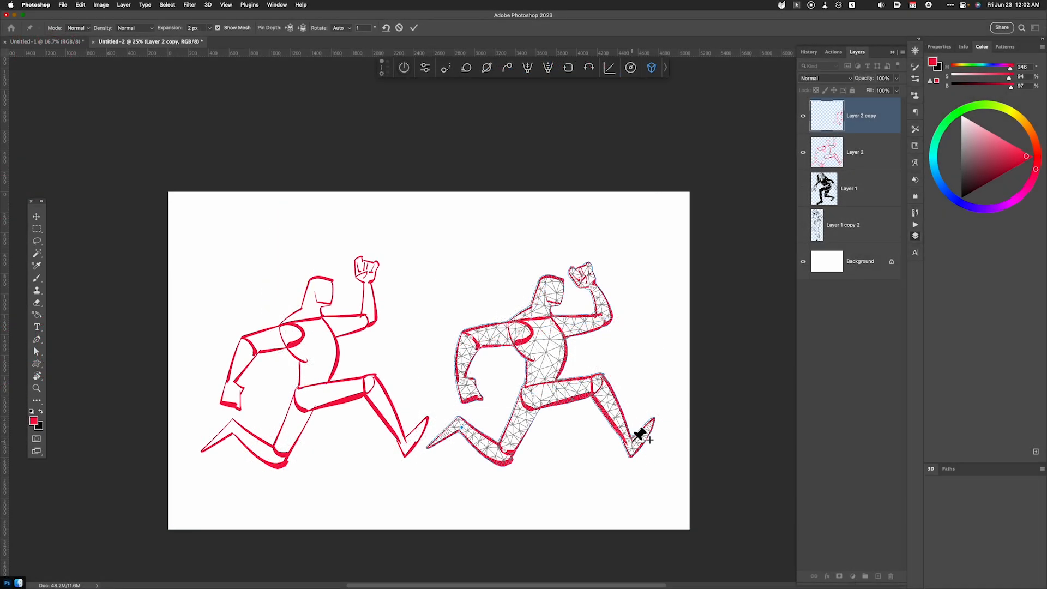
Widen the copied figure's stride by moving the front ankle pin forward and the back ankle pin further back.
{"action": "left_click_drag", "start_coordinate": [631, 442], "coordinate": [644, 431]}
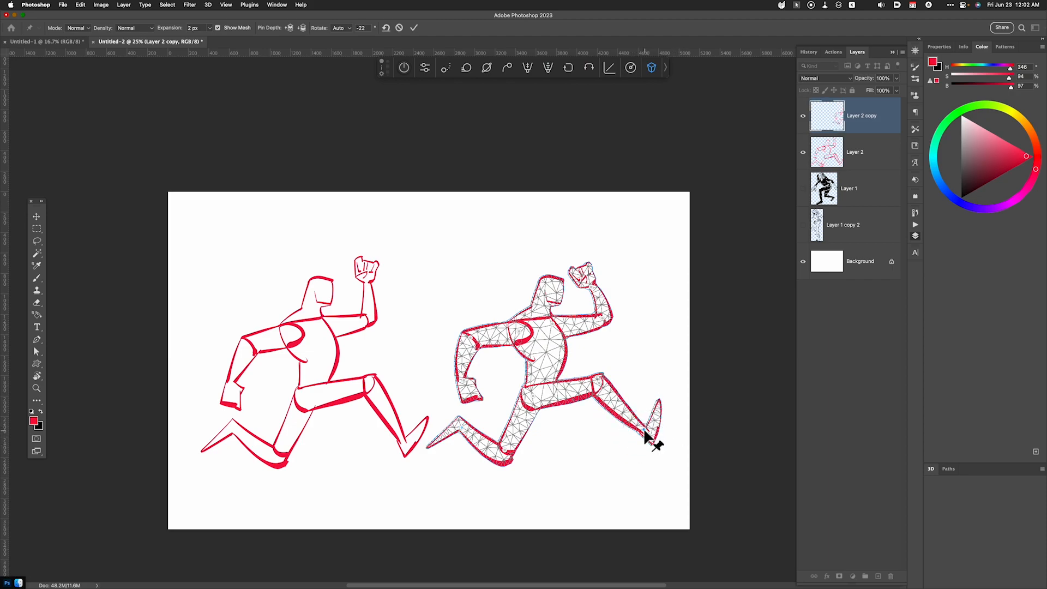
{"action": "mouse_move", "coordinate": [645, 434]}
{"action": "left_mouse_down"}
{"action": "mouse_move", "coordinate": [657, 439]}
{"action": "mouse_move", "coordinate": [631, 420]}
{"action": "mouse_move", "coordinate": [647, 438]}
{"action": "left_mouse_up"}
{"action": "left_click_drag", "start_coordinate": [462, 434], "coordinate": [441, 435]}
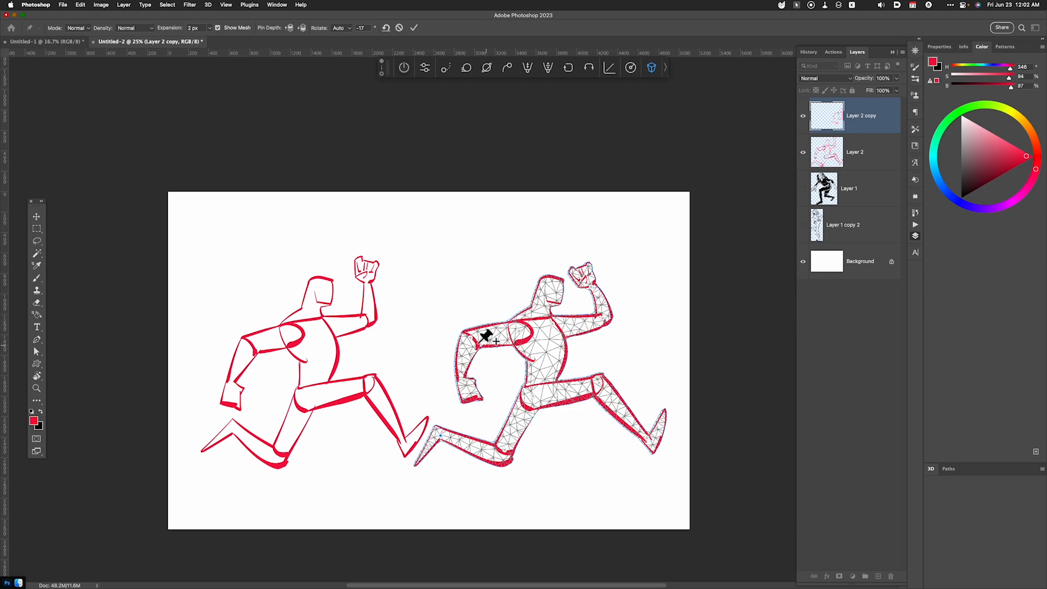
Swing the rear hand inward and raise the fist slightly, commit the warp, and shift the copied figure a little away from the original.
{"action": "mouse_move", "coordinate": [475, 380]}
{"action": "left_mouse_down"}
{"action": "mouse_move", "coordinate": [467, 385]}
{"action": "mouse_move", "coordinate": [482, 374]}
{"action": "left_mouse_up"}
{"action": "left_click_drag", "start_coordinate": [604, 325], "coordinate": [586, 282]}
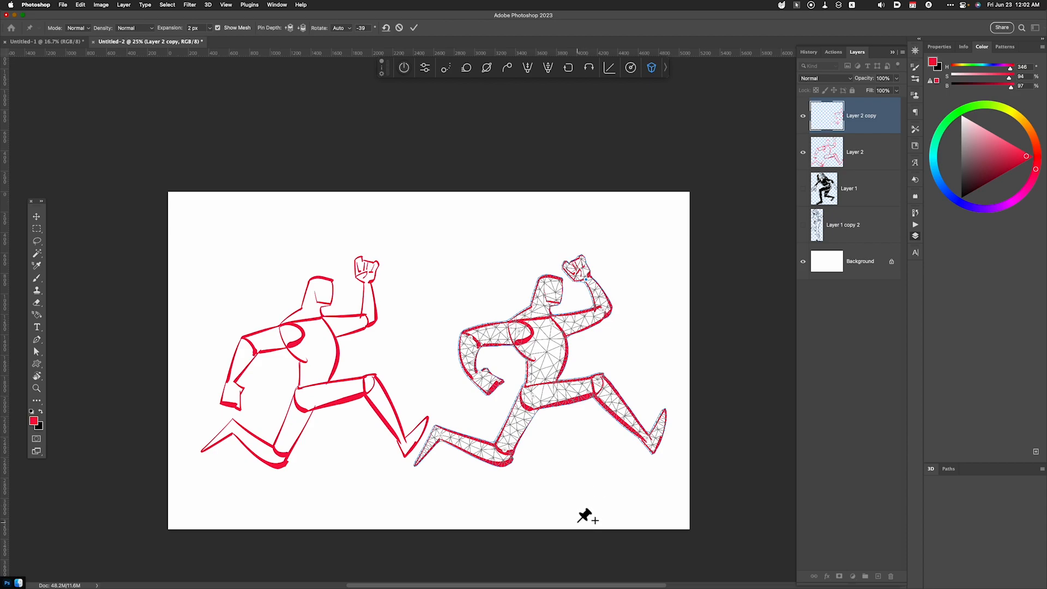
{"action": "key", "text": "Return"}
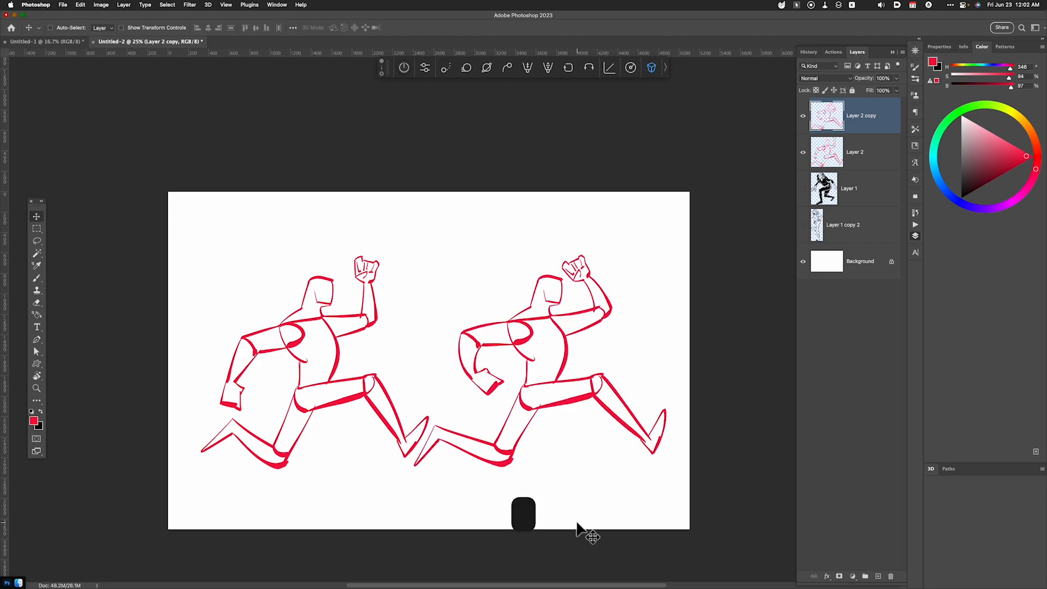
{"action": "left_click_drag", "start_coordinate": [584, 441], "coordinate": [592, 432]}
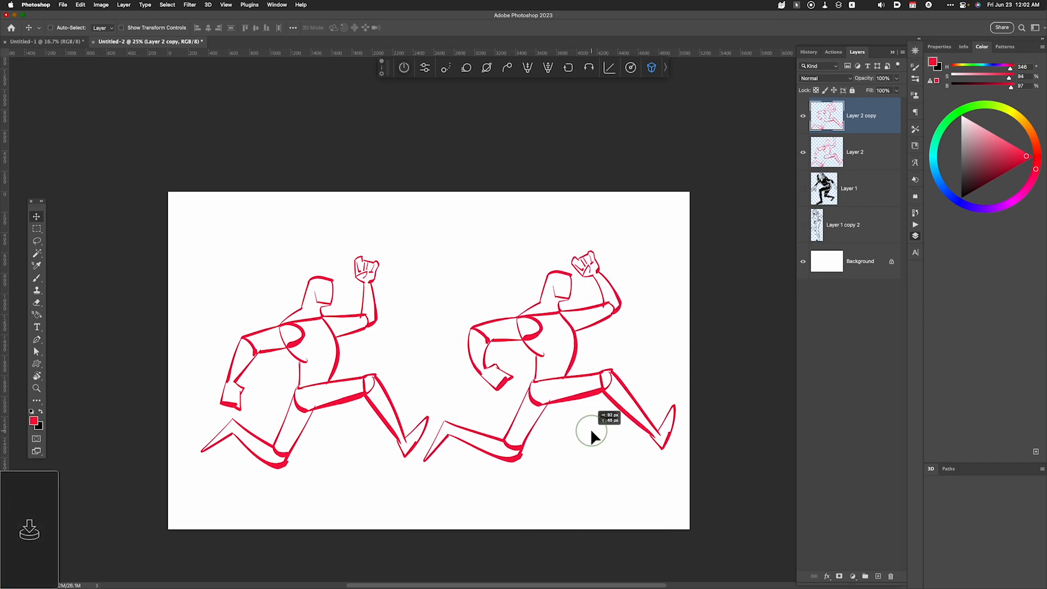